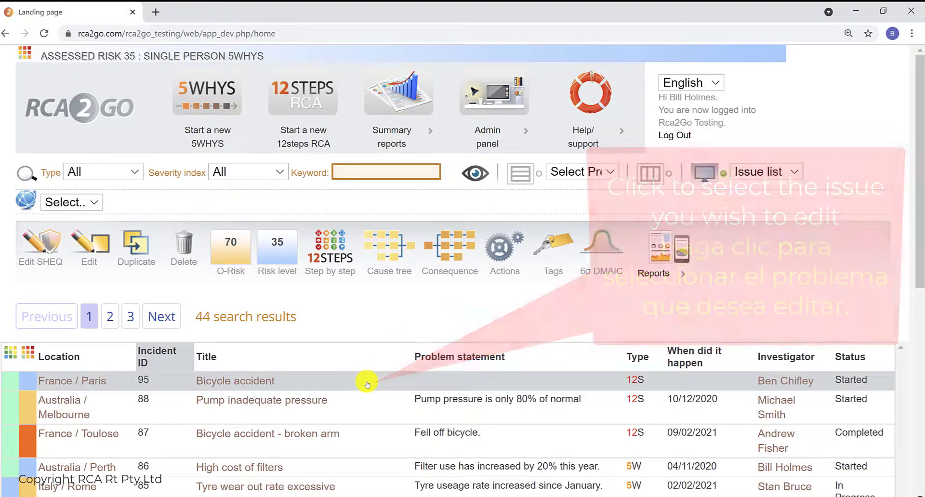
Open the cause tree of the Paris bicycle accident, incident 95, and enter the problem "Bicyclist fell off bike"
click(367, 382)
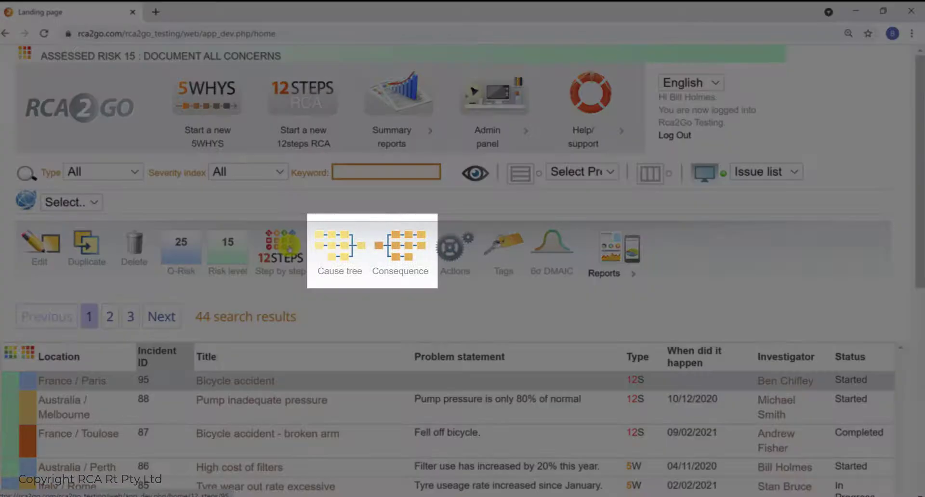
click(353, 257)
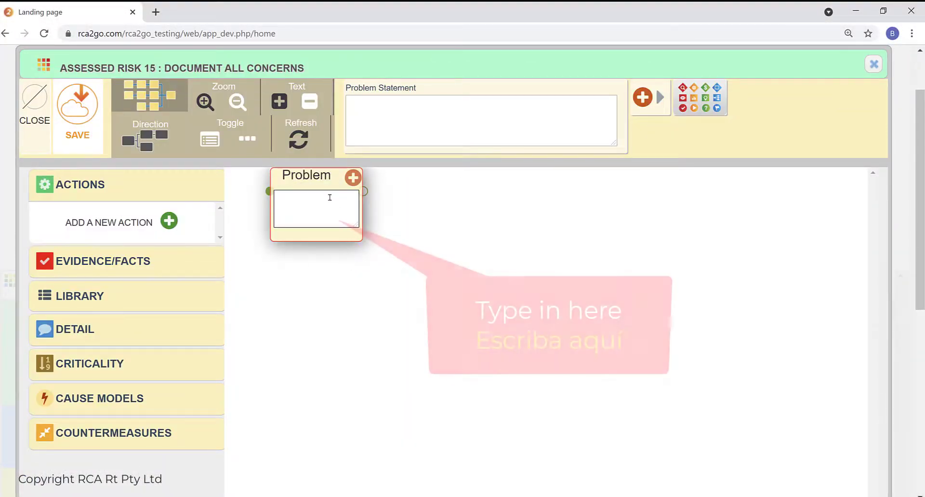
text(Bic)
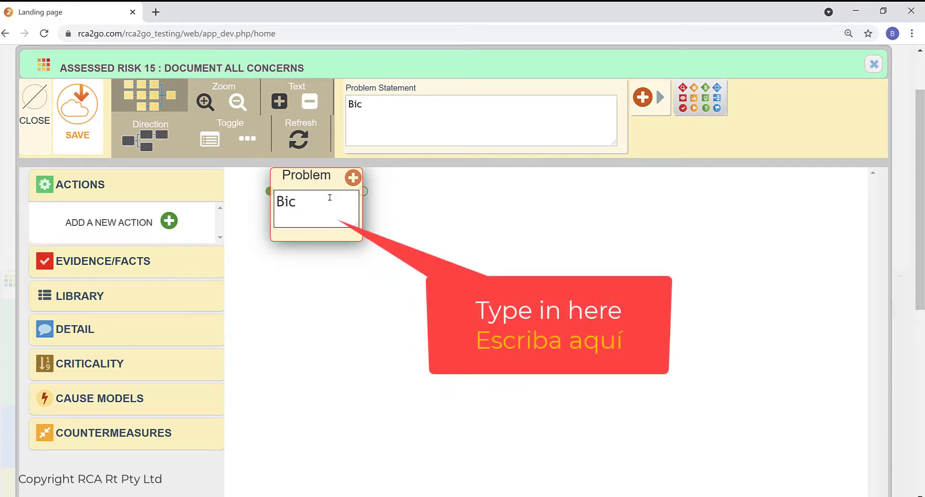
text(yclist fe)
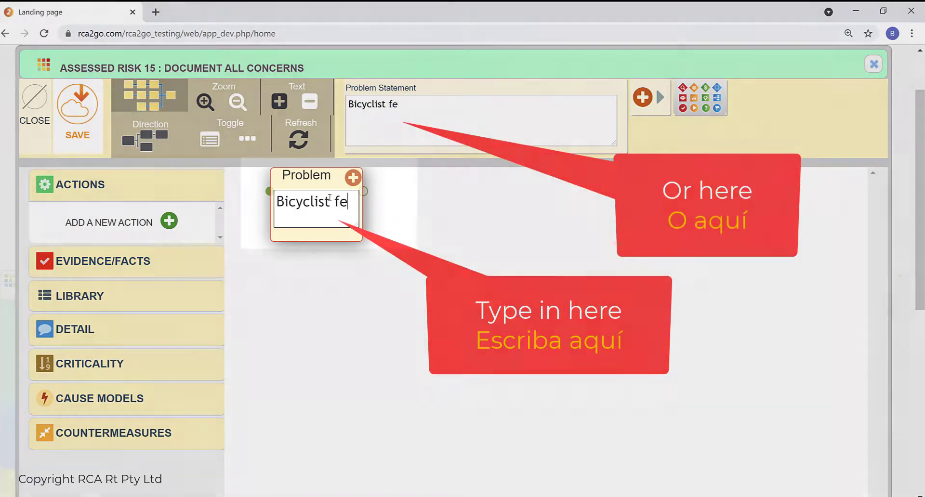
text(ll off )
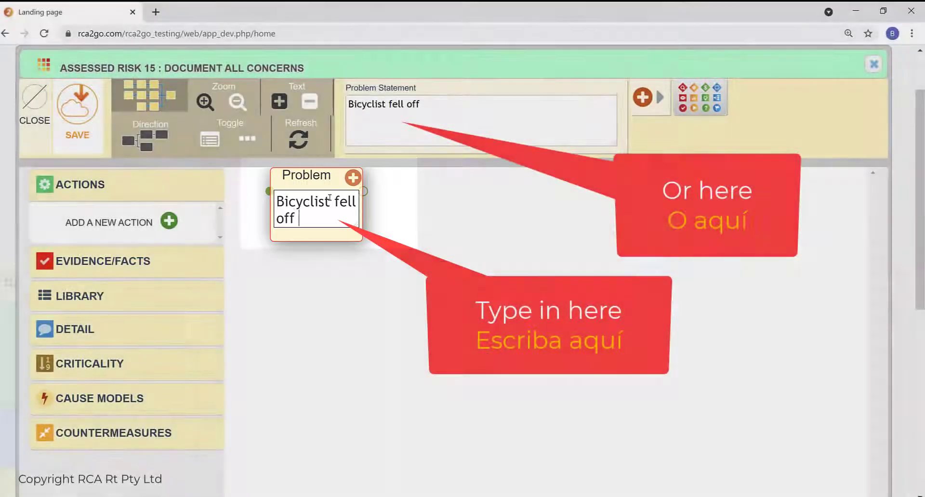
text(bike)
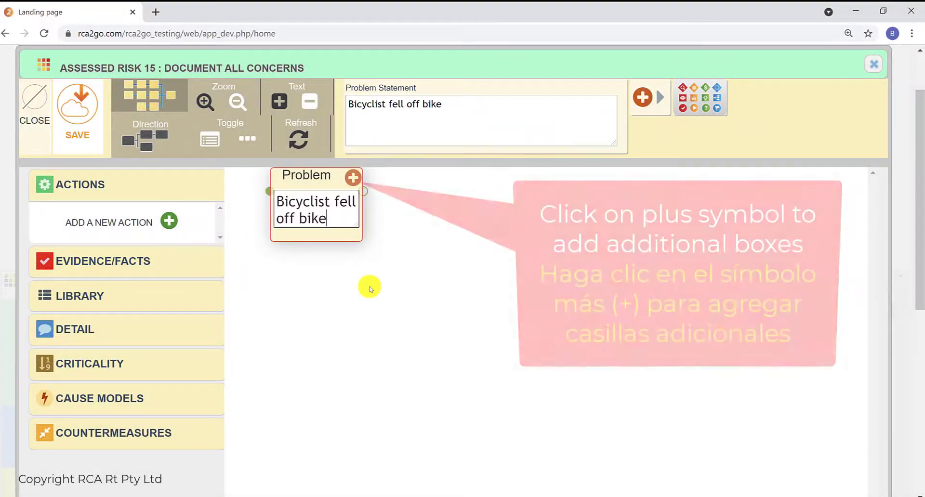
Add two causes to the problem box: "Slippery gravel" and "Front wheel in tram tracks"
click(353, 176)
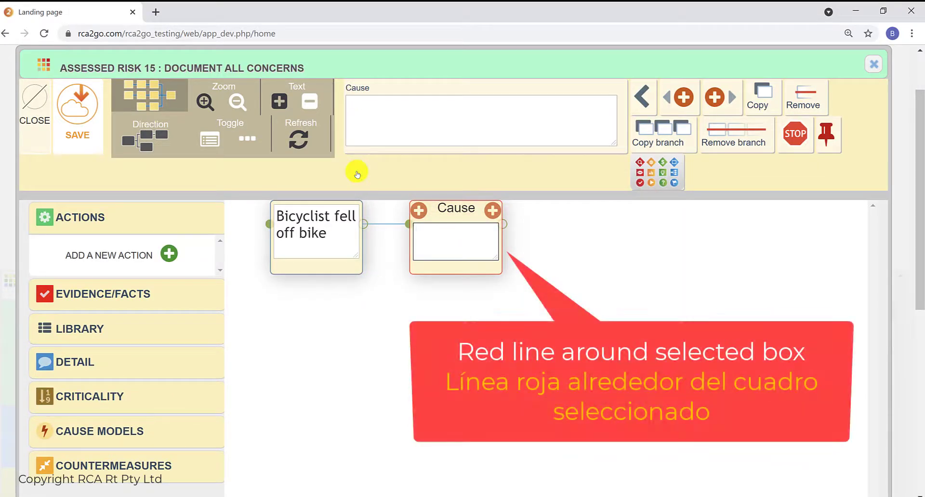
text(Slippery gravel)
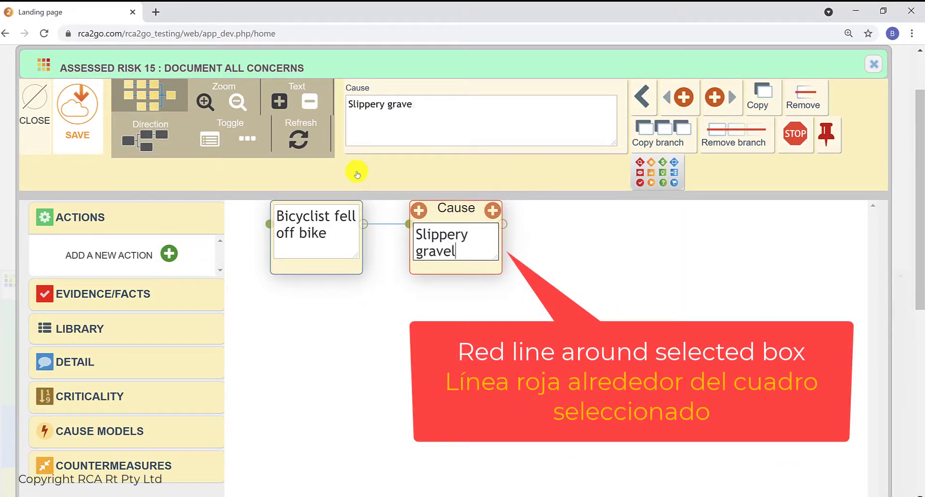
click(353, 177)
click(352, 177)
click(439, 284)
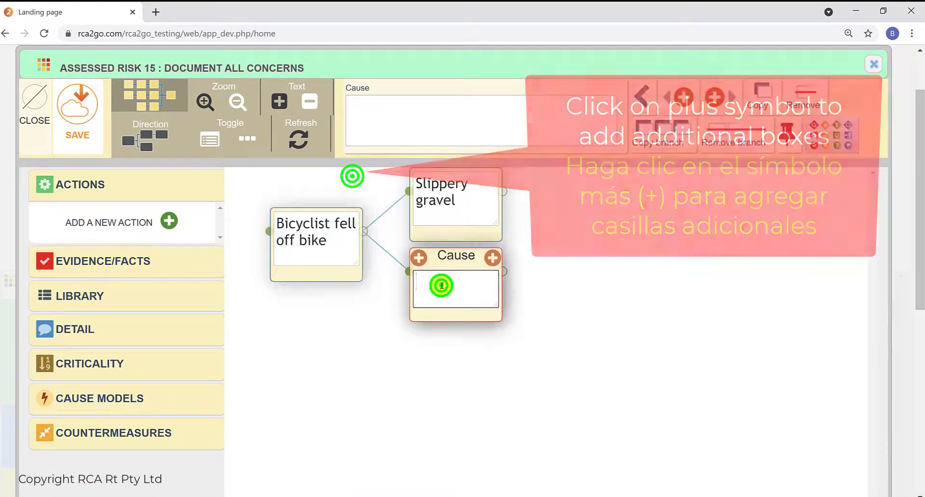
text(Front wheel in tr)
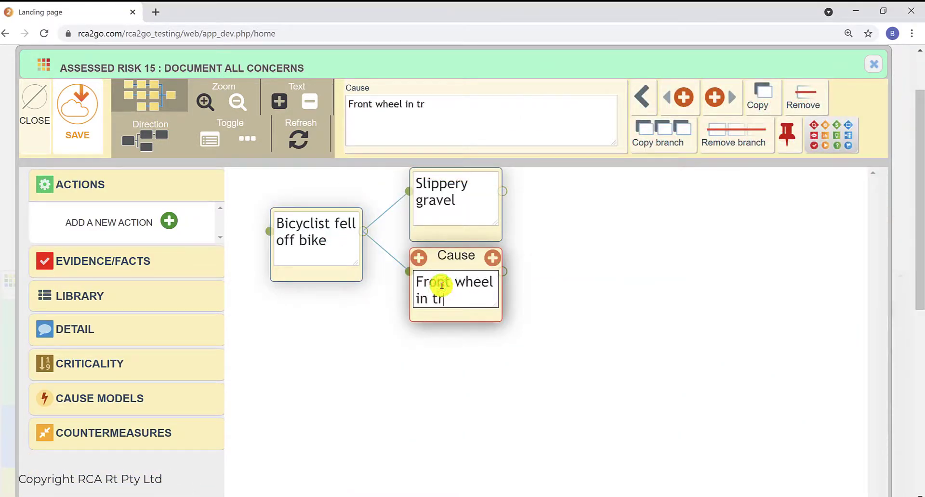
text(am tracks)
drag(496, 305, 529, 309)
Add the cause "Front wheel hit rock" to the "Bicyclist fell off bike" problem and save the tree
click(344, 232)
click(351, 213)
click(462, 363)
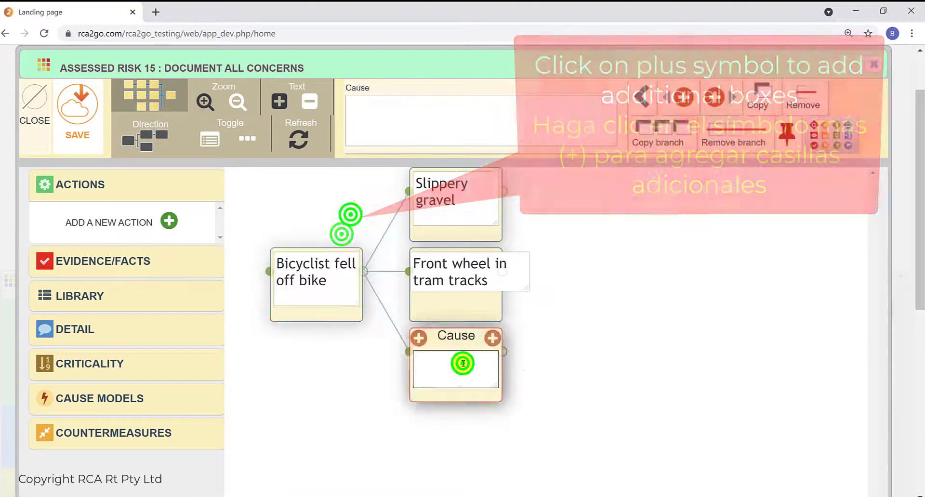
text(Front wheel hit rock)
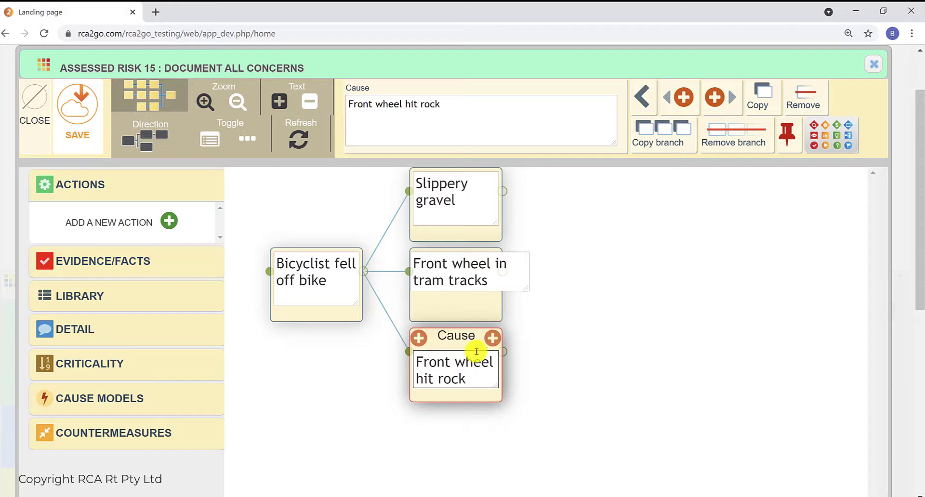
click(86, 110)
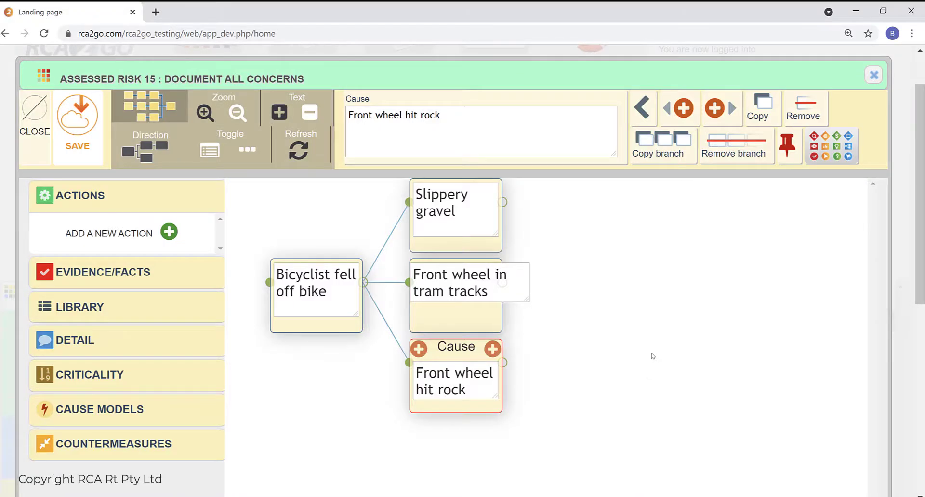
Insert the cause "Front wheel moved left suddenly" between the problem and "Slippery gravel"
click(460, 195)
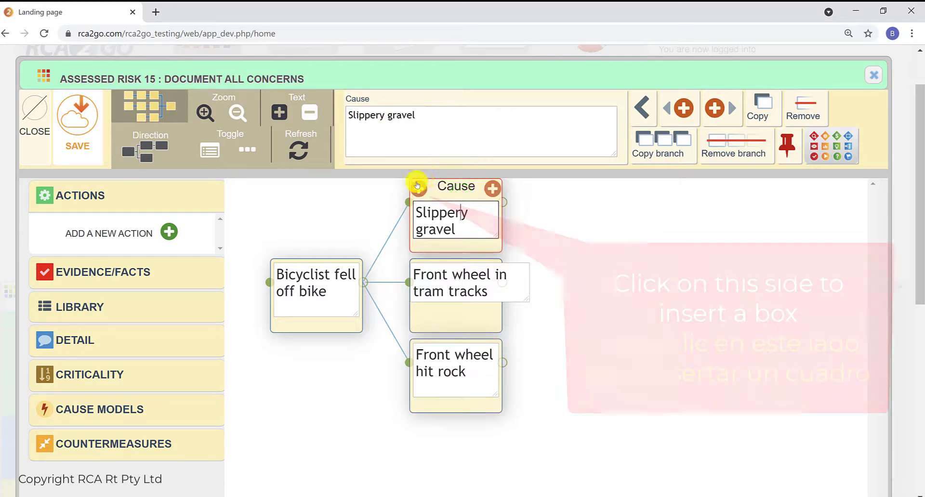
click(417, 184)
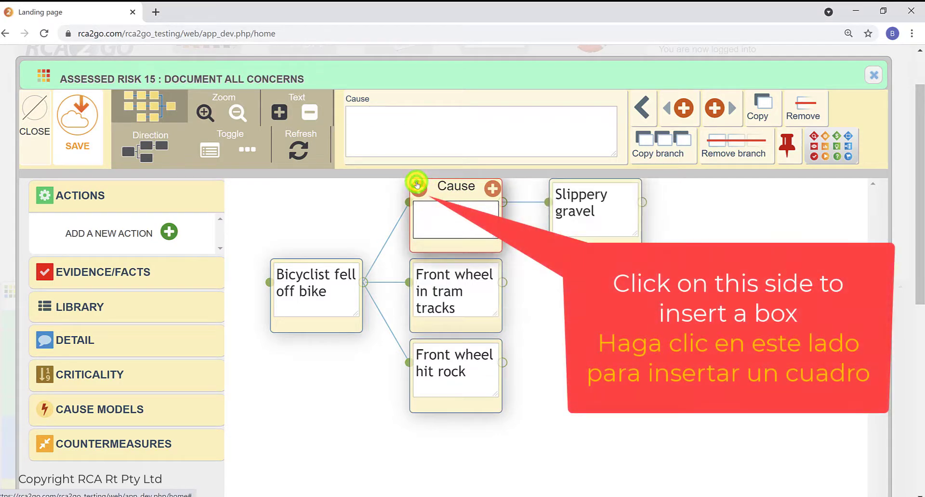
click(443, 216)
text(Front wheel)
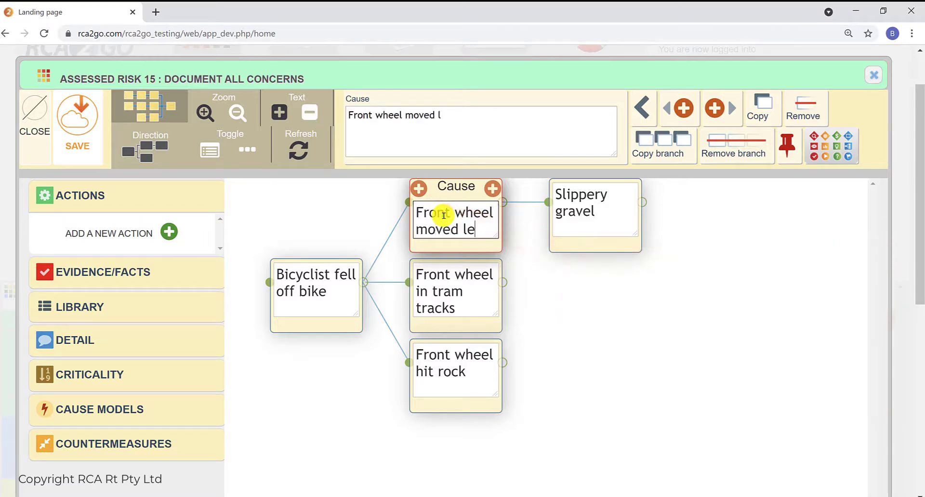
text( moved left suddenly)
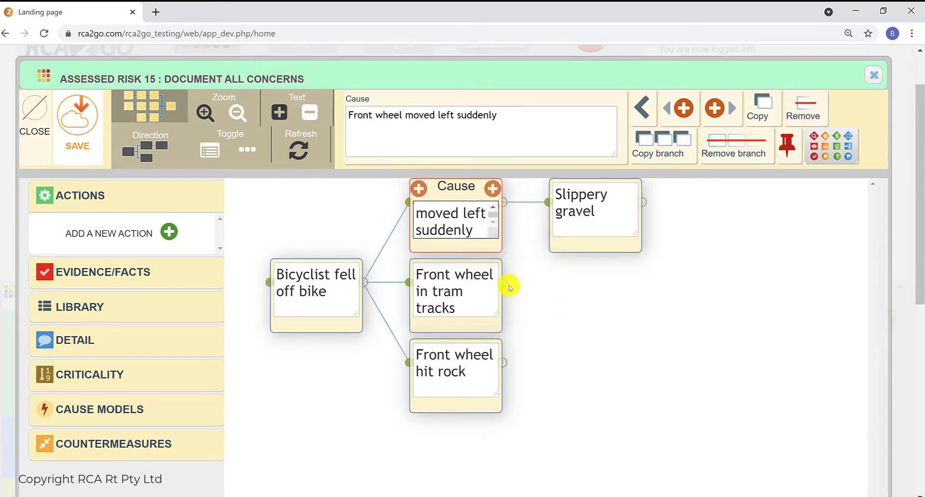
Zoom the cause tree in one level and reduce the text size of its boxes by two levels
click(207, 112)
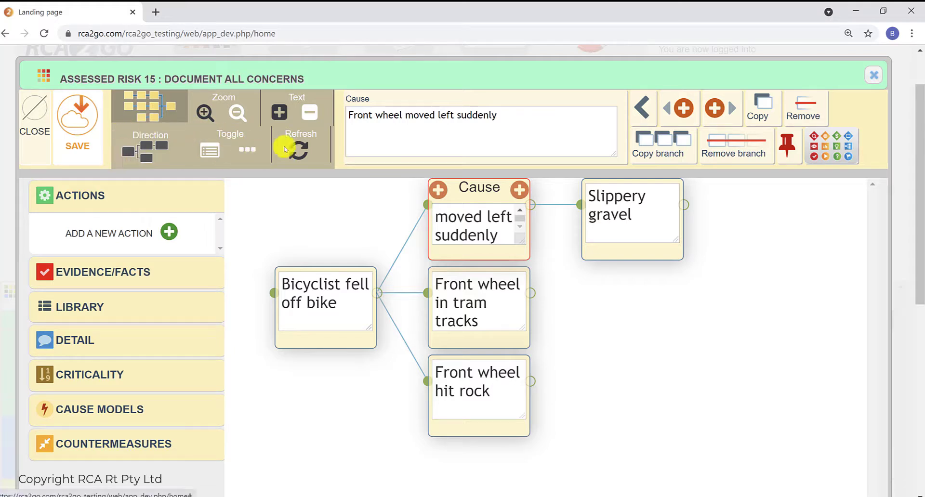
click(310, 114)
click(309, 114)
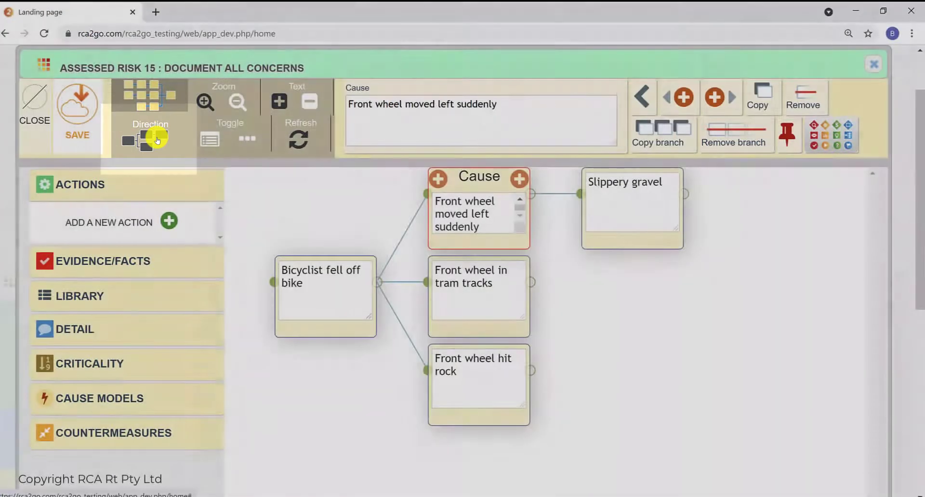
Reverse the direction of the cause tree and refresh the diagram
click(153, 137)
click(294, 141)
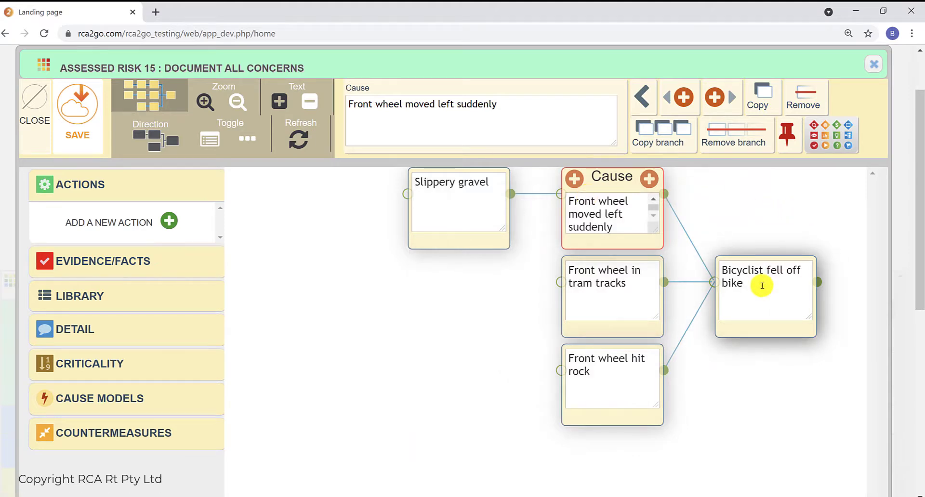
Move the "Front wheel in tram tracks" box so it becomes a cause of "Front wheel moved left suddenly"
click(600, 285)
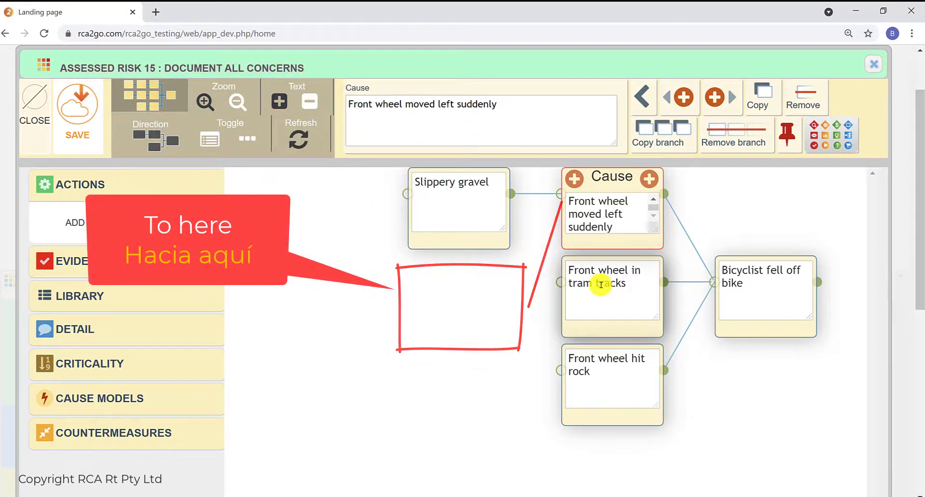
click(600, 284)
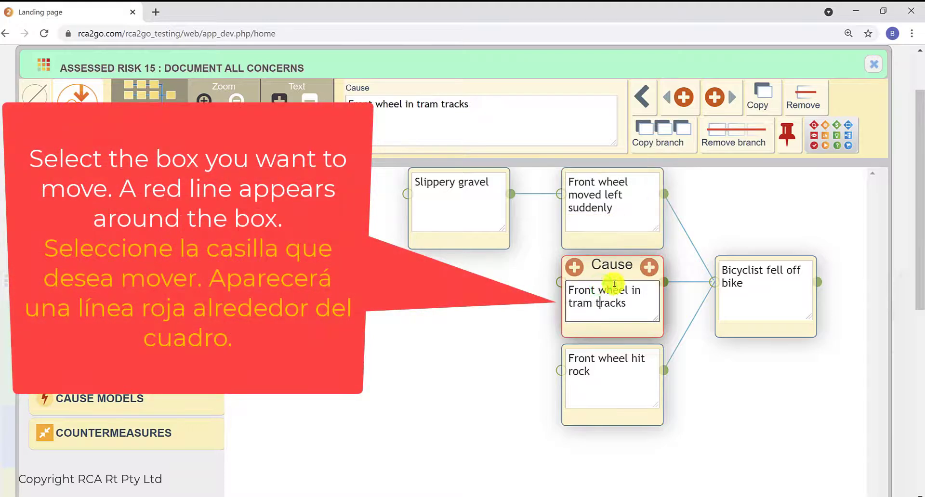
click(645, 96)
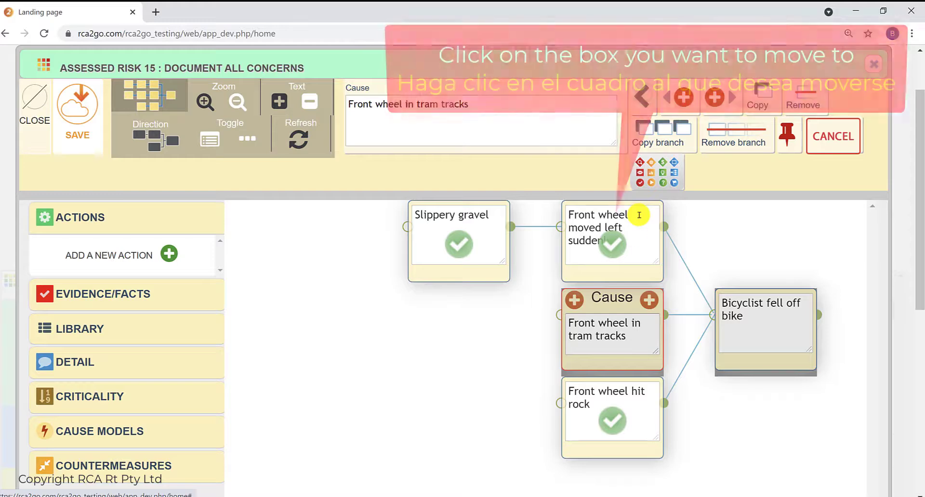
click(618, 246)
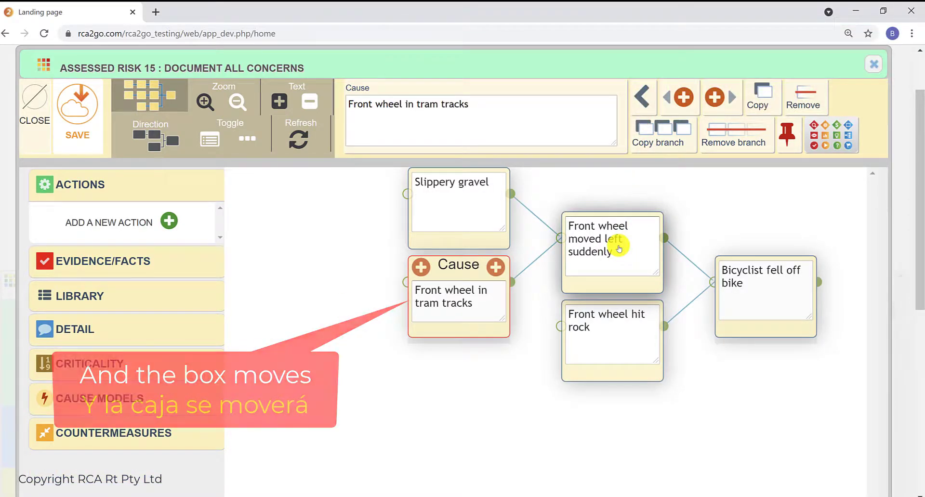
Move the "Front wheel hit rock" box so it becomes a cause of "Front wheel moved left suddenly"
click(620, 336)
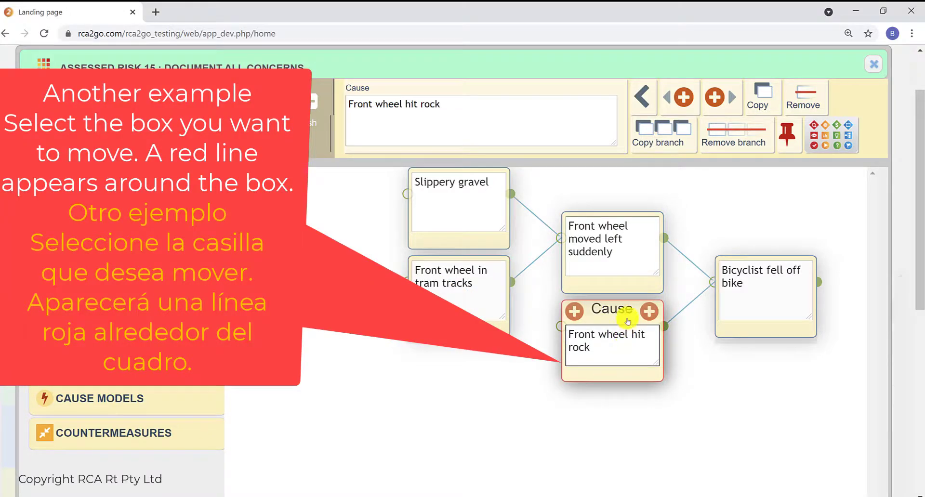
click(644, 98)
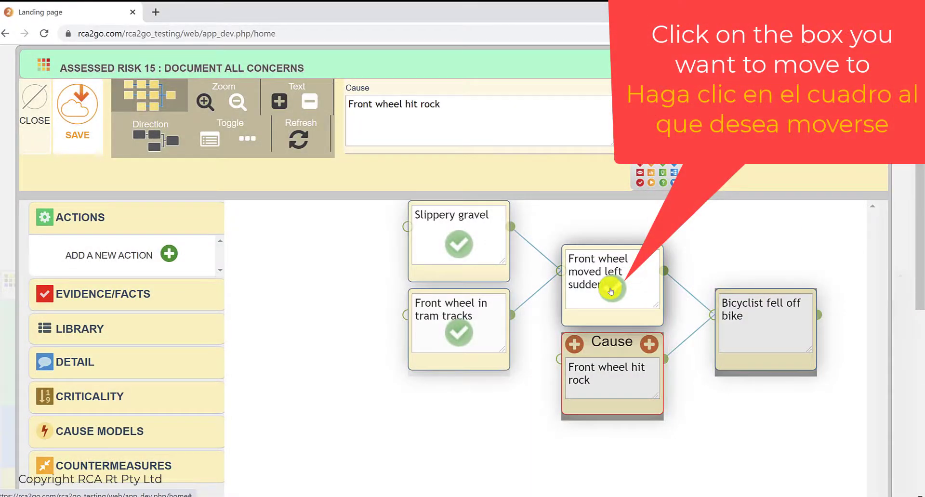
click(611, 290)
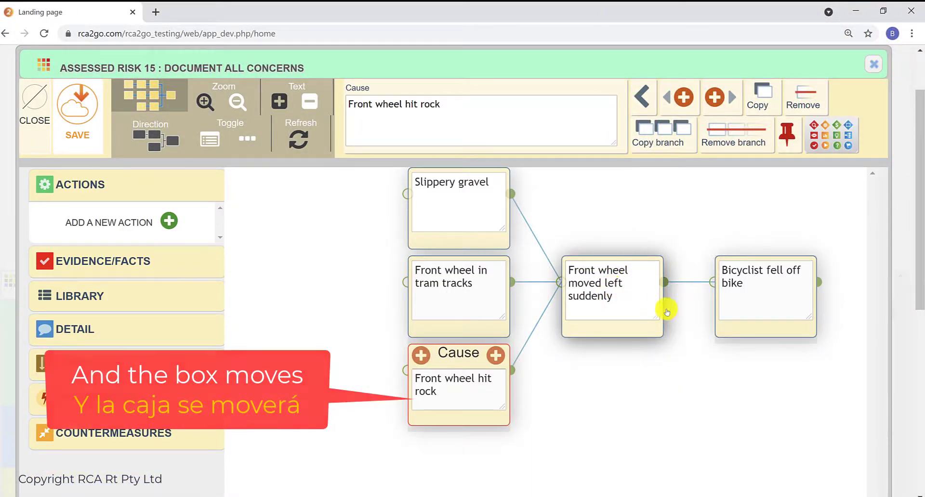
click(673, 365)
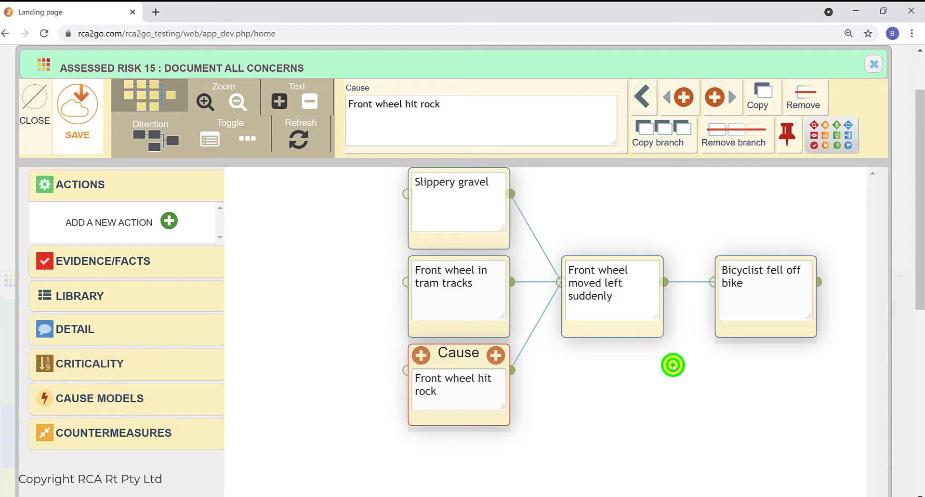
Add the cause "Lost balance" to the problem and insert "Foot slipped on pedal" between the two
click(747, 290)
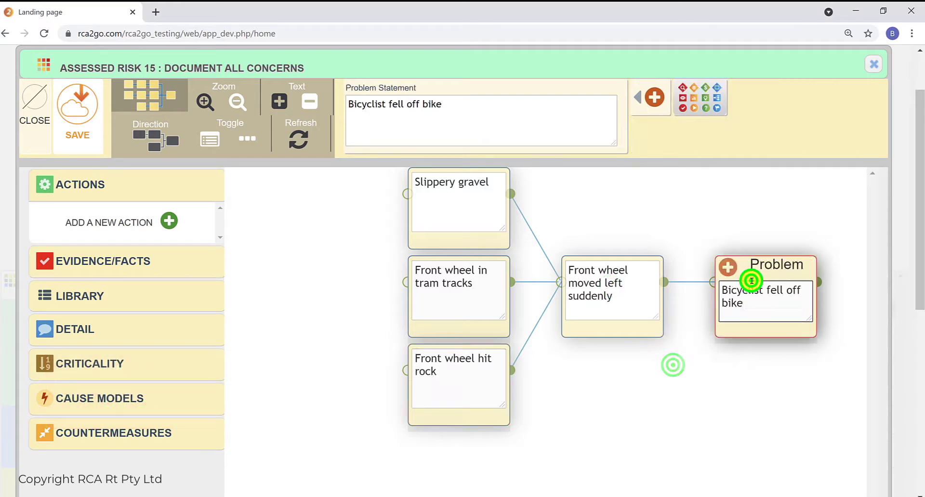
click(730, 265)
click(632, 393)
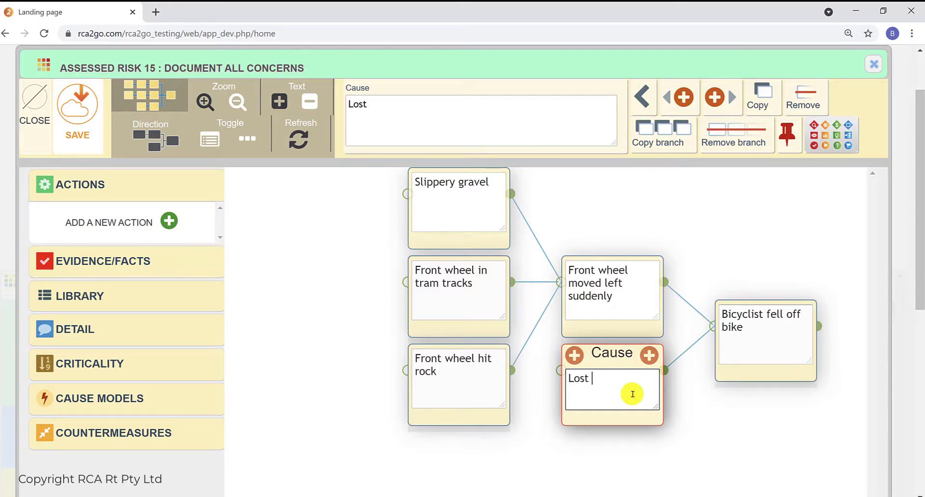
click(702, 420)
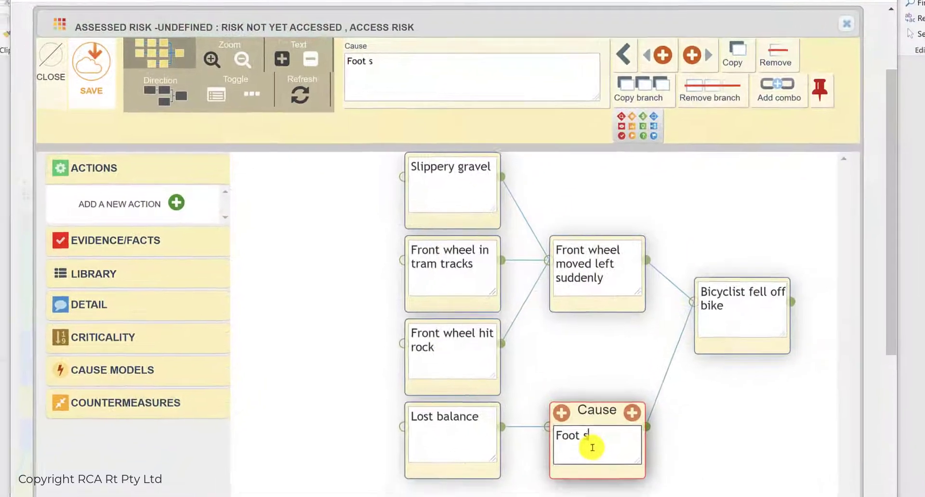
text(lipped on pedal)
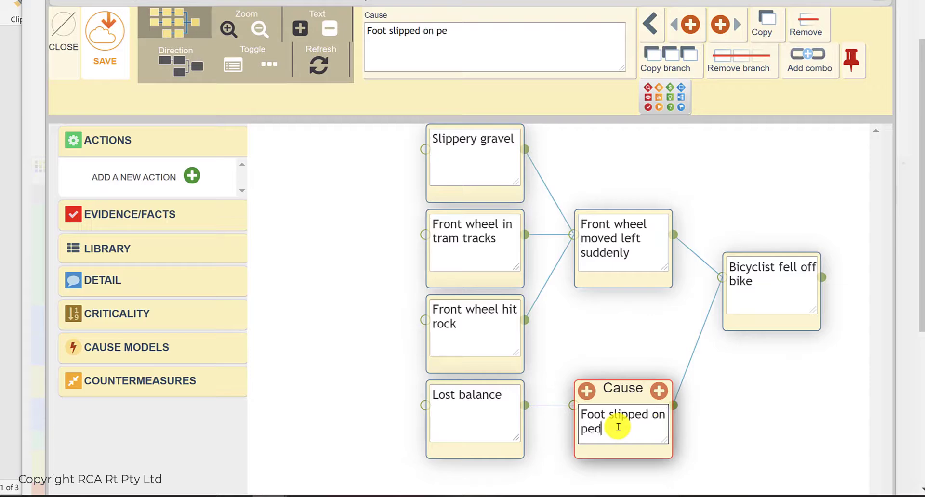
Zoom the tree out and add a combined AND cause "Pedal wet" to "Foot slipped on pedal"
click(260, 29)
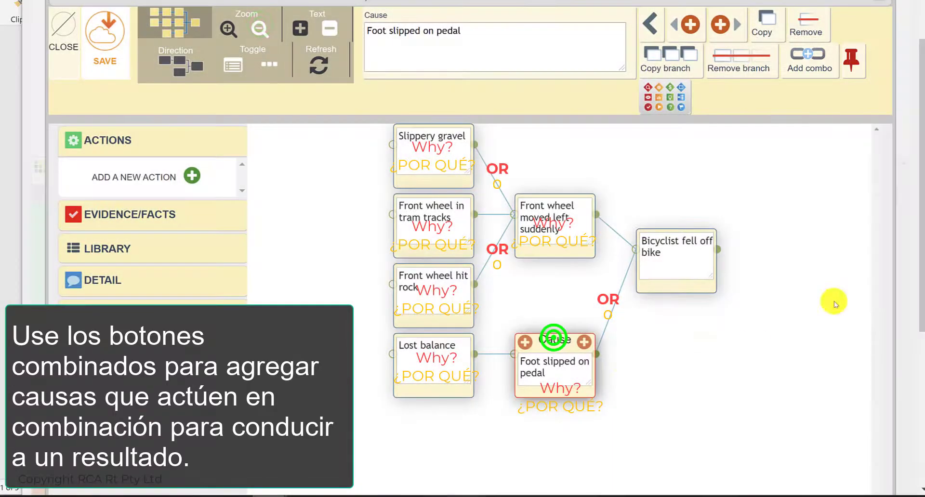
click(818, 63)
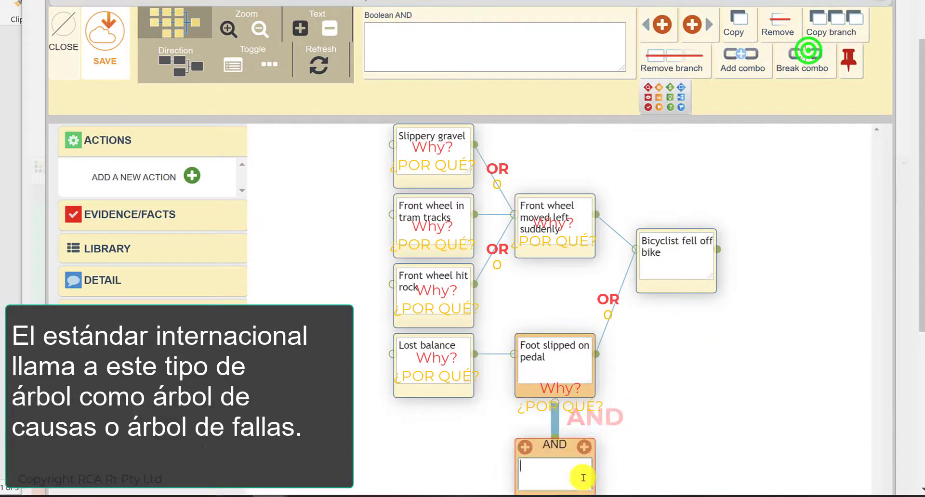
text(Pedal wet)
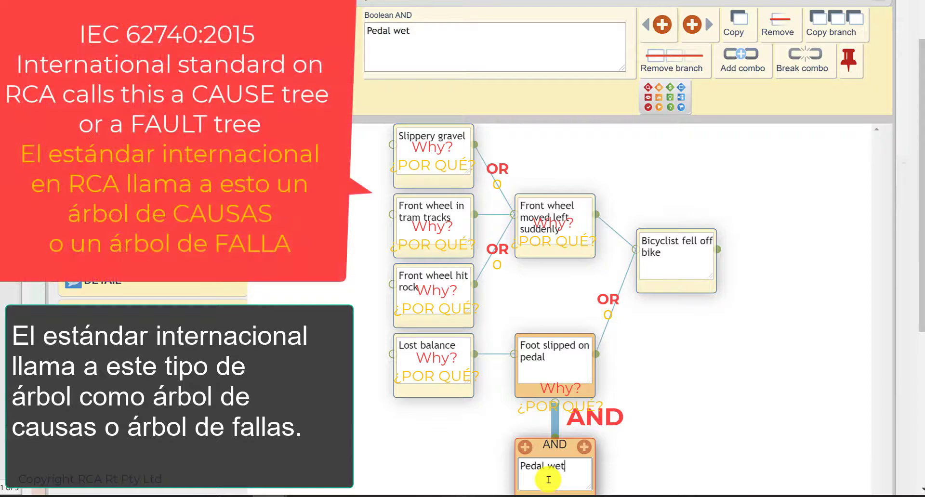
Add the cause "Raining. Splashes off ground" to the "Pedal wet" AND box
click(524, 447)
click(423, 468)
text(Raining. Spla)
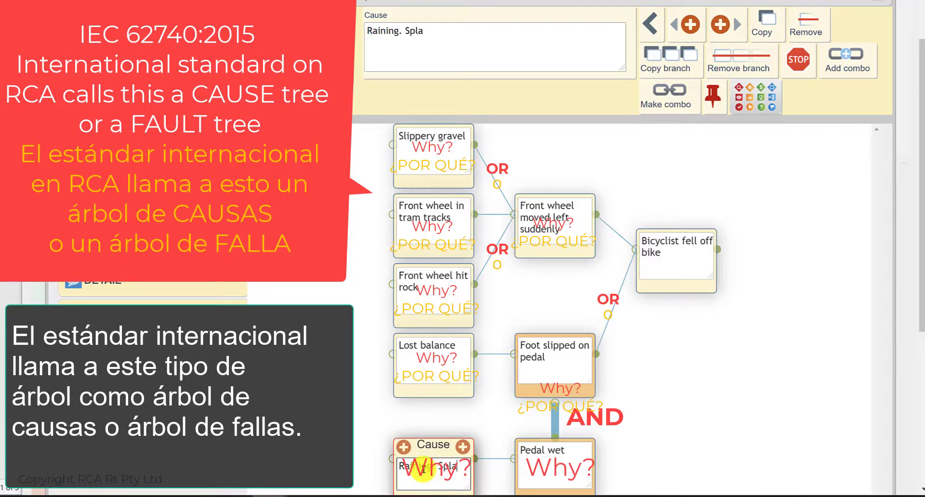
text(shes off ground)
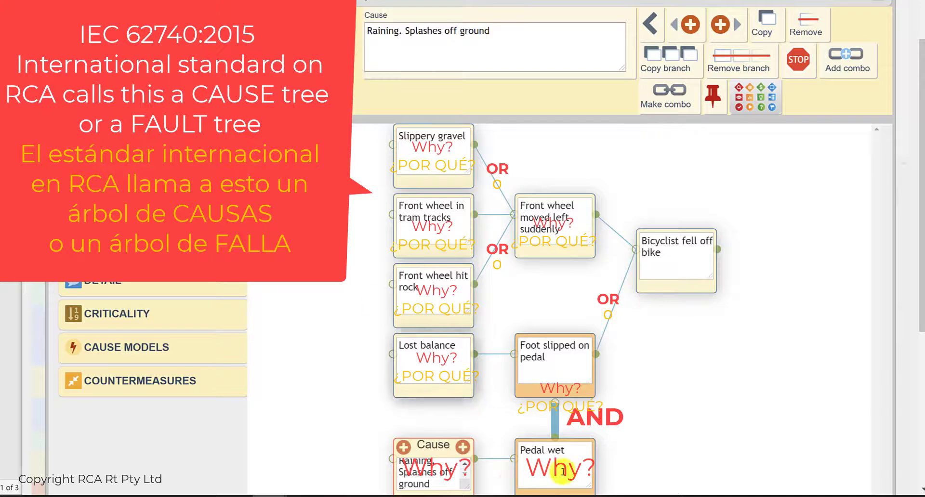
Remove the whole "Pedal wet" branch from the cause tree
click(562, 471)
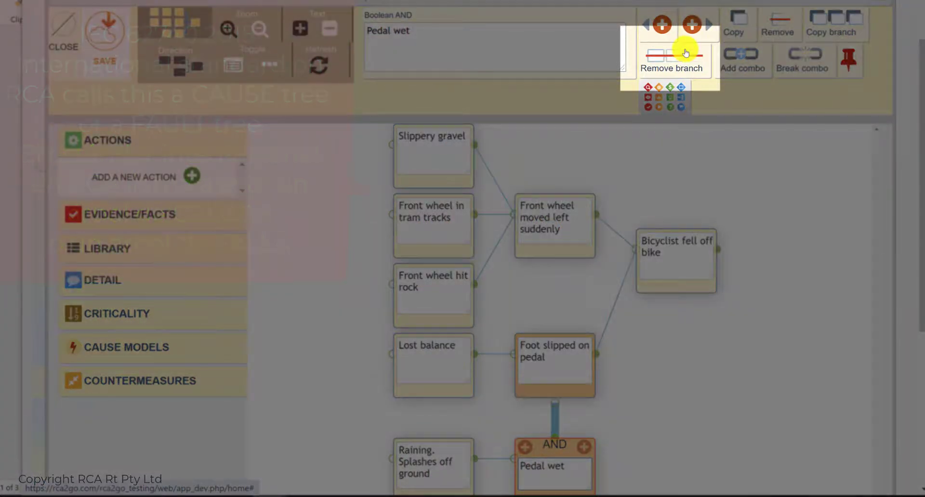
click(685, 51)
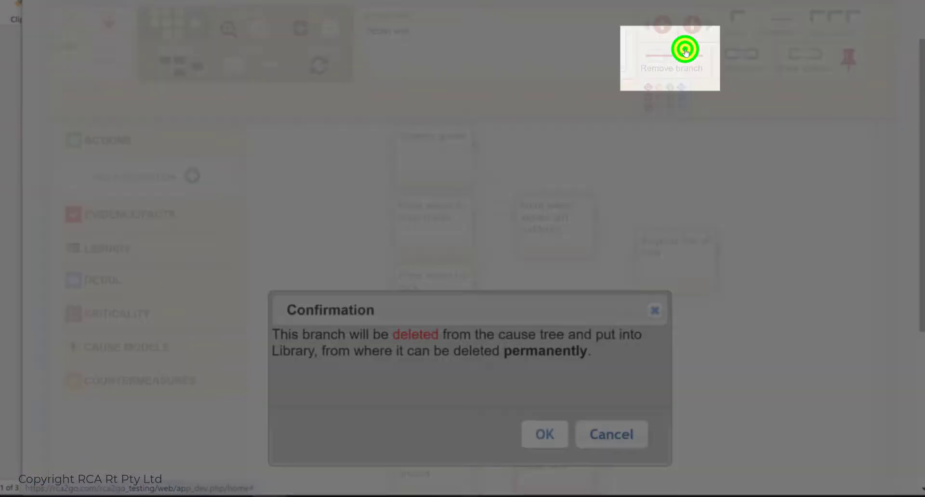
click(544, 435)
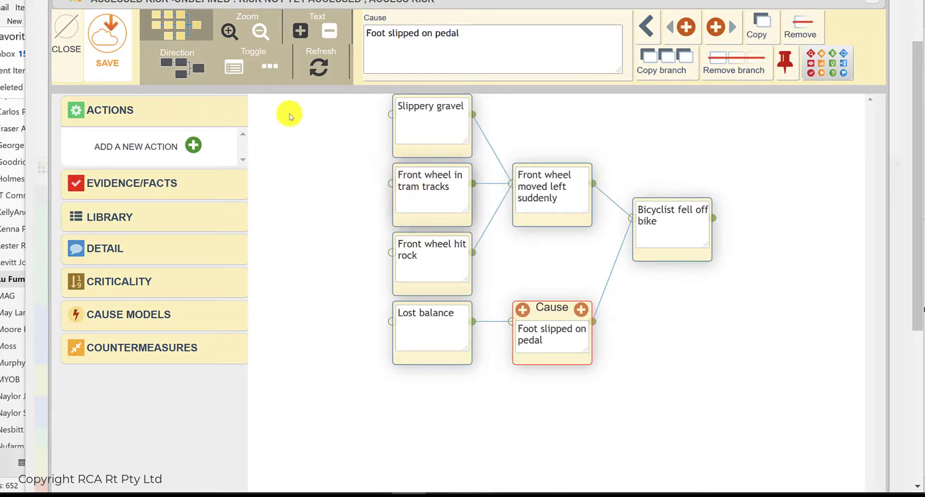
Switch to the consequence tree and add the consequence "Broke collar bone" to the problem "Bicyclist fell off bike"
click(169, 30)
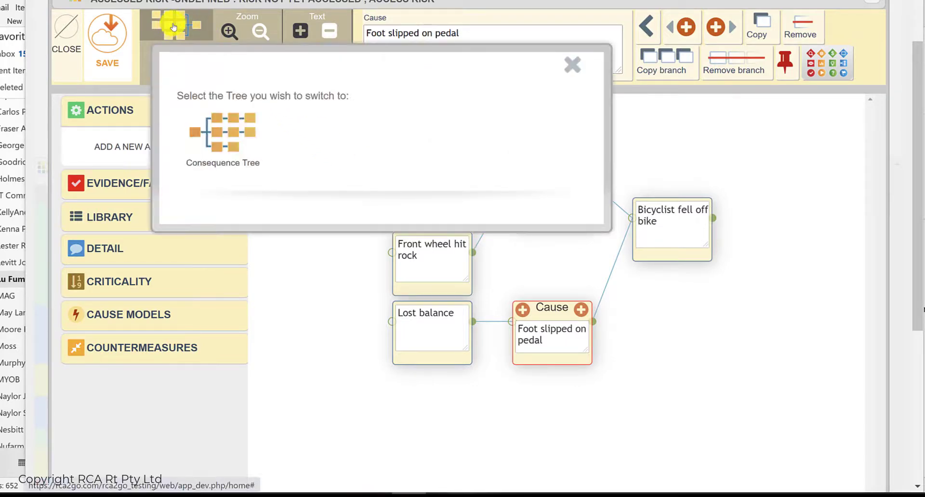
click(217, 126)
click(219, 129)
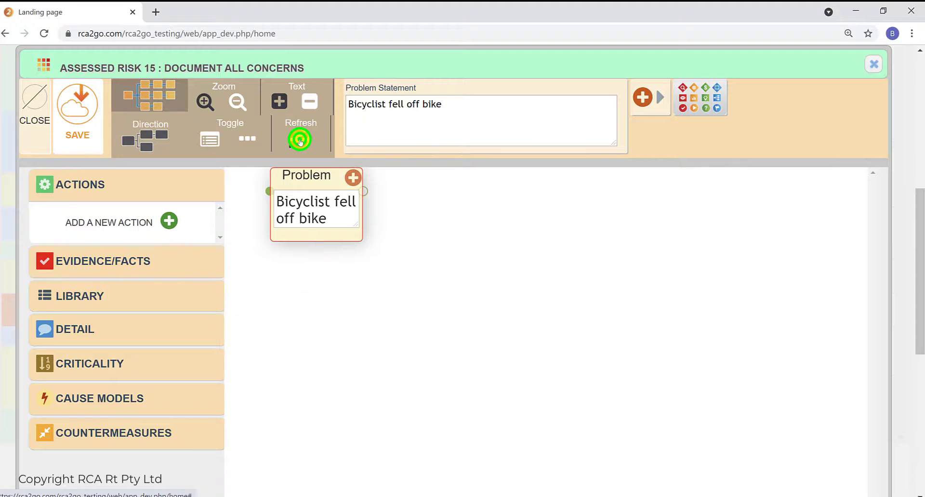
click(353, 176)
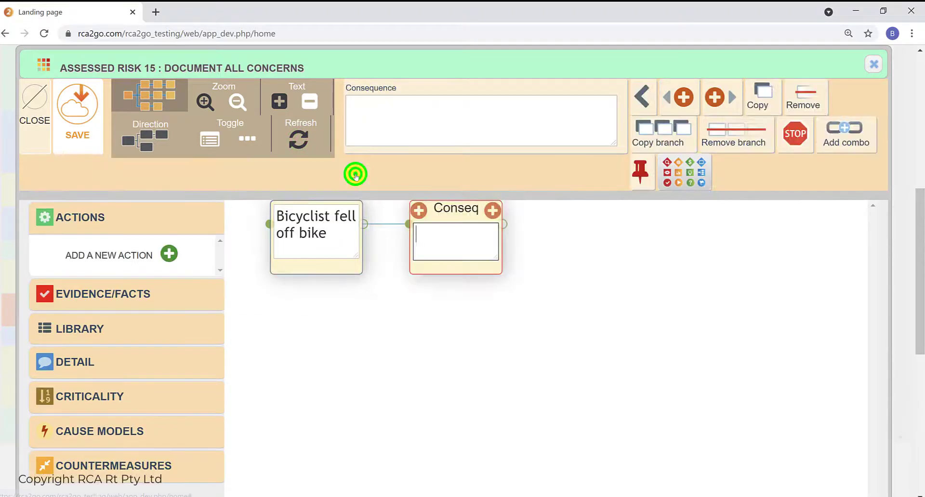
text(Broke collar)
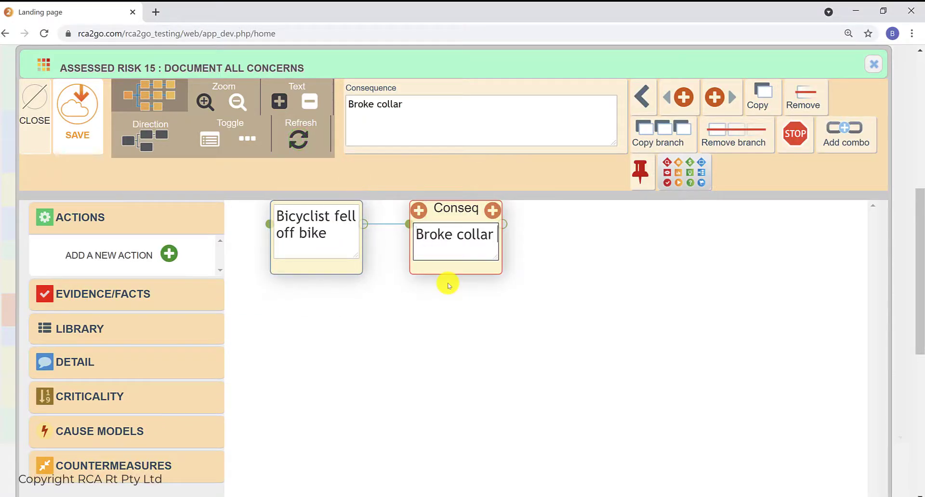
text( bone)
Add "Hospital visit" as a consequence of "Broke collar bone", with its own consequences "Cost of medical" and "Off work for three days"
click(492, 210)
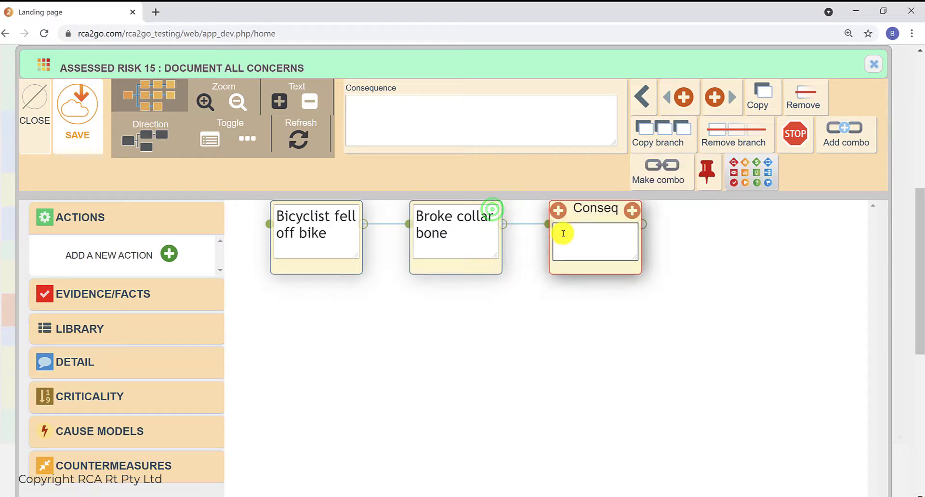
click(631, 211)
text(Cost of medical)
click(632, 211)
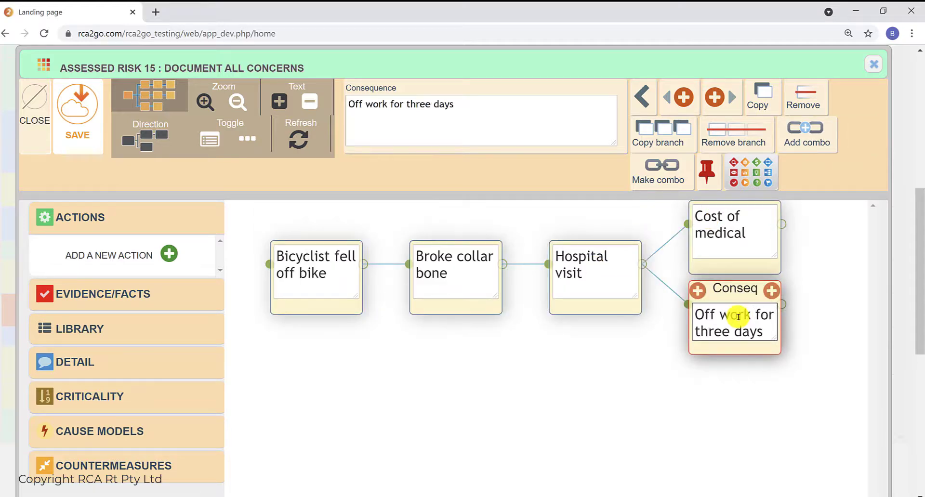
Add a second consequence, "Paint on bicycle scratched", to the problem "Bicyclist fell off bike"
click(313, 270)
click(353, 215)
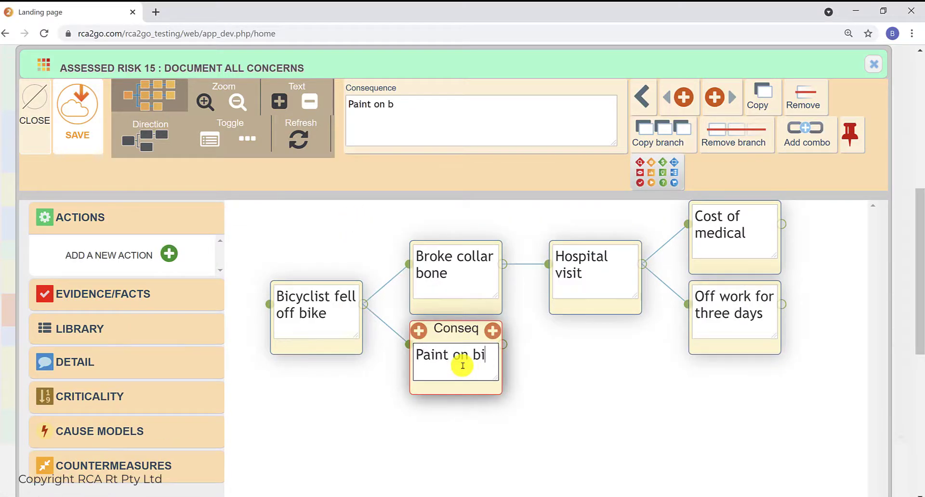
text(Paint on bicycle scratched)
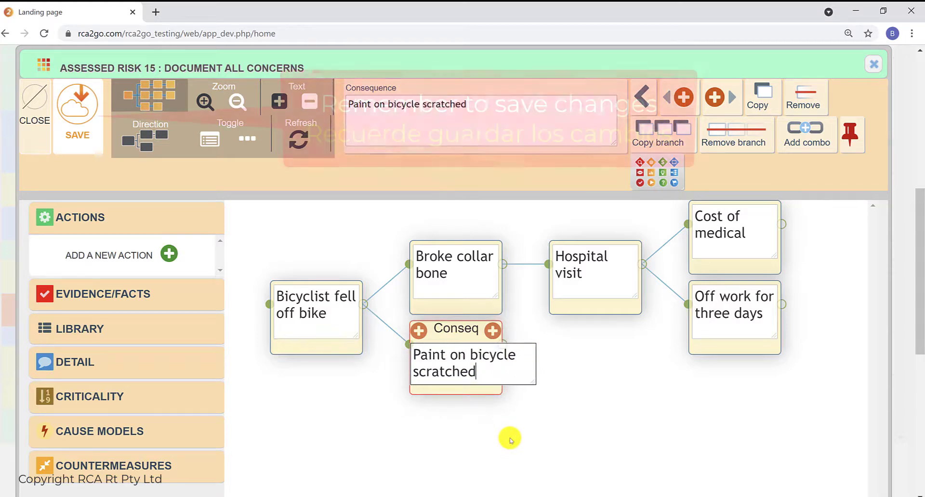
Save the consequence tree and switch back to the cause tree
click(88, 135)
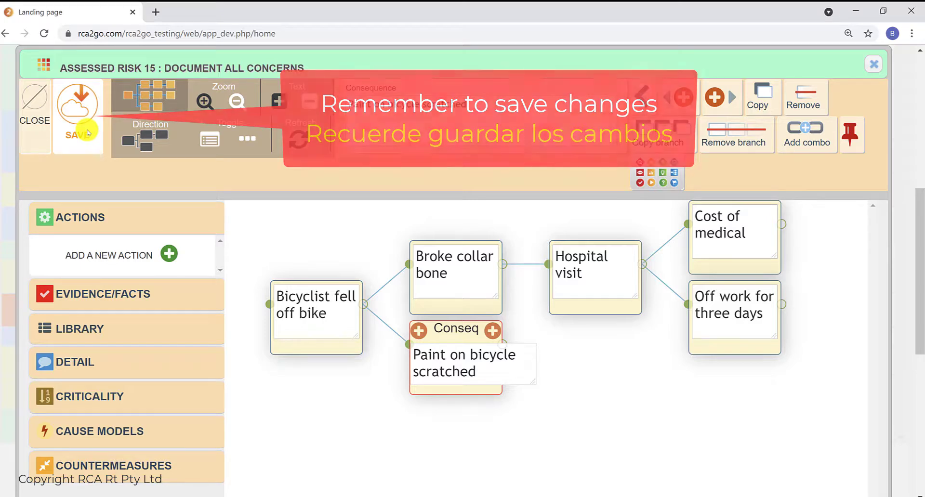
click(178, 107)
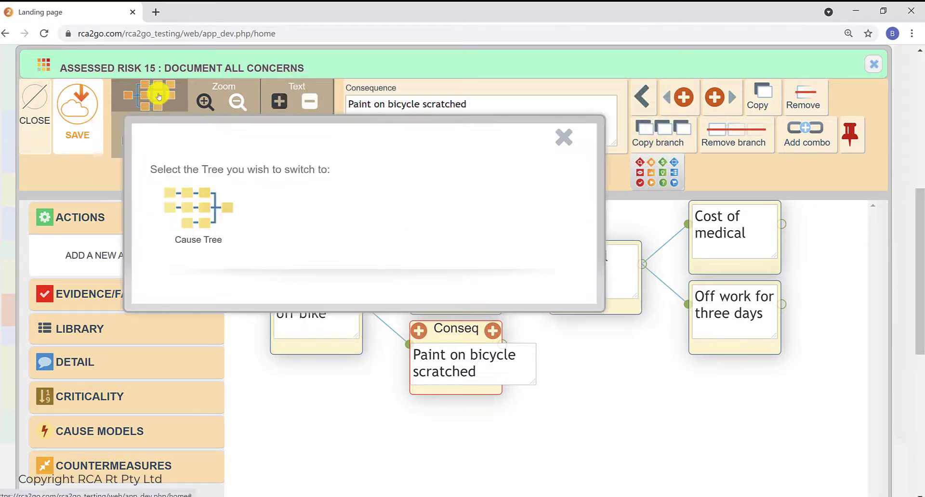
click(192, 206)
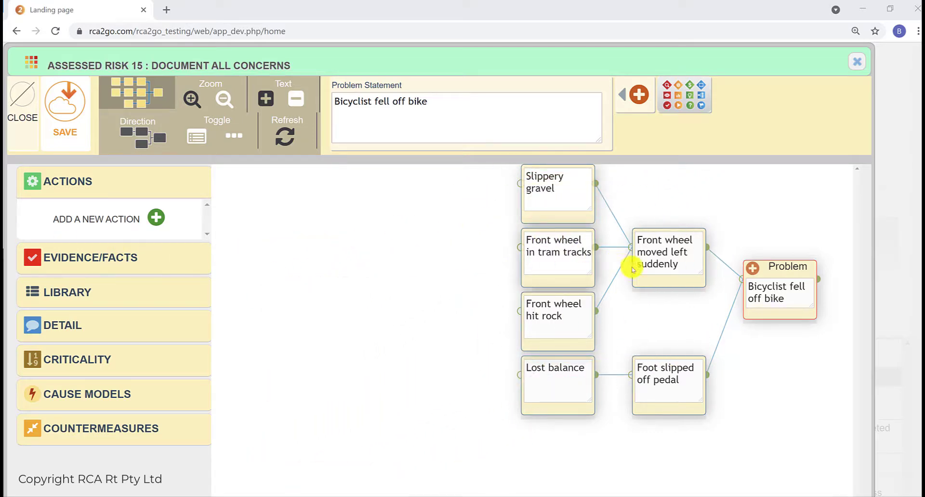
Move the "Front wheel moved left suddenly" branch to become a cause of "Lost balance", and refresh the tree with smaller text
click(685, 261)
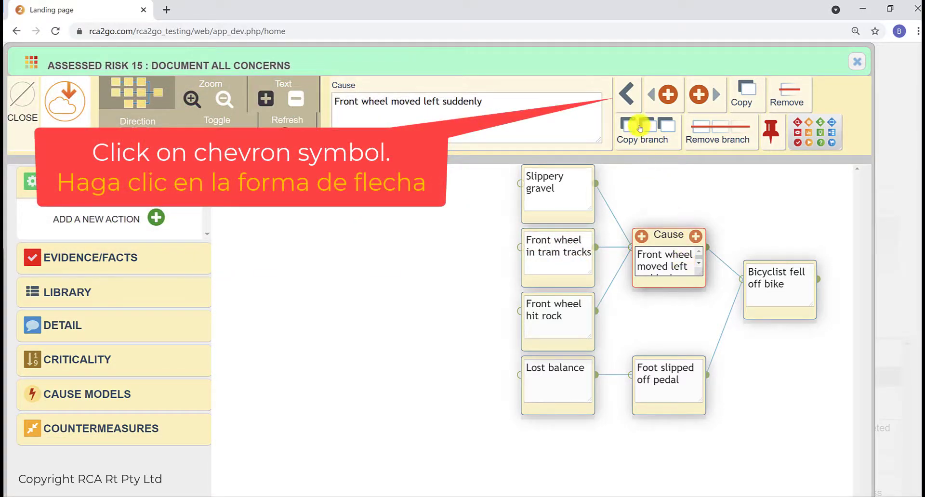
click(626, 91)
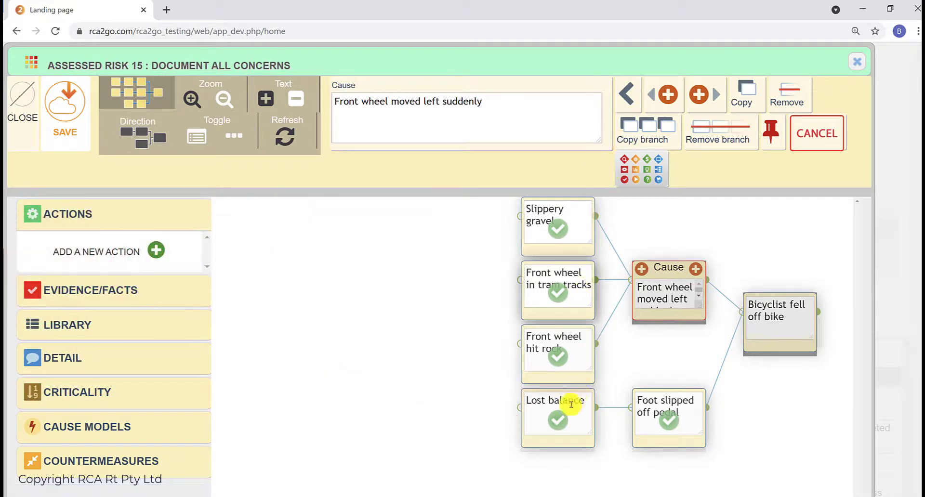
click(560, 420)
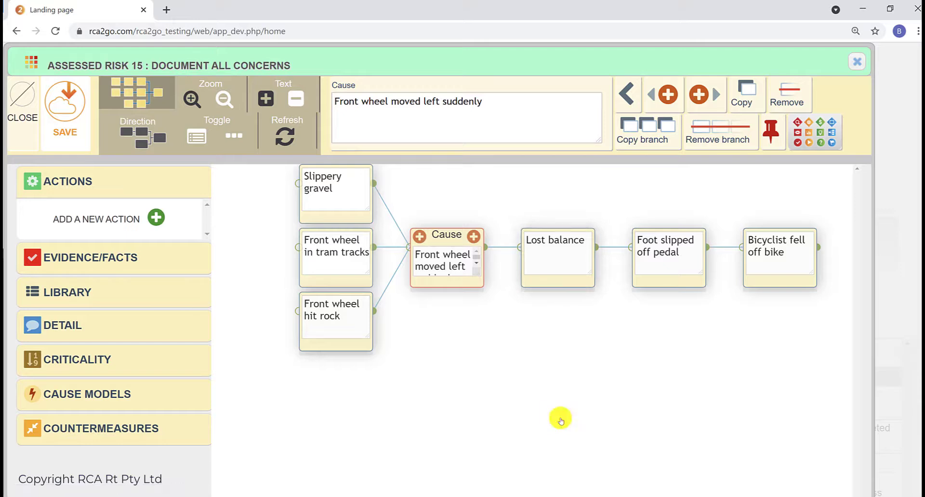
click(300, 95)
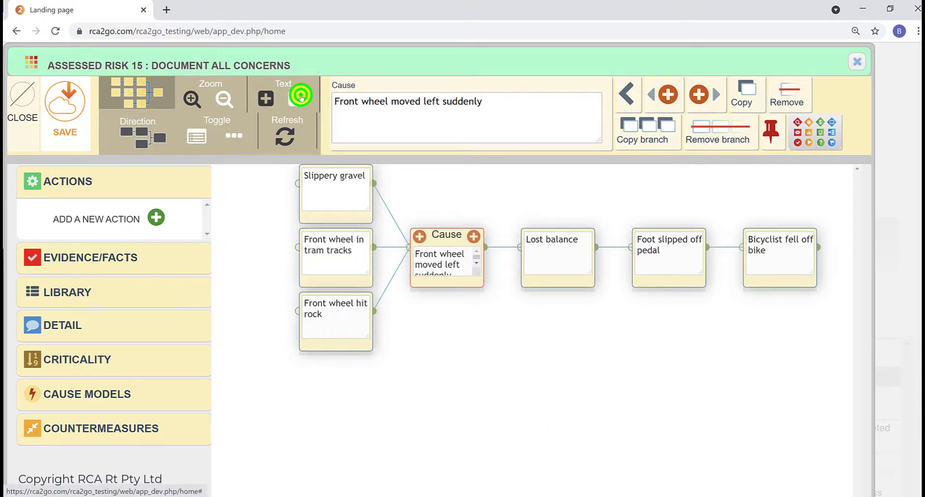
click(284, 135)
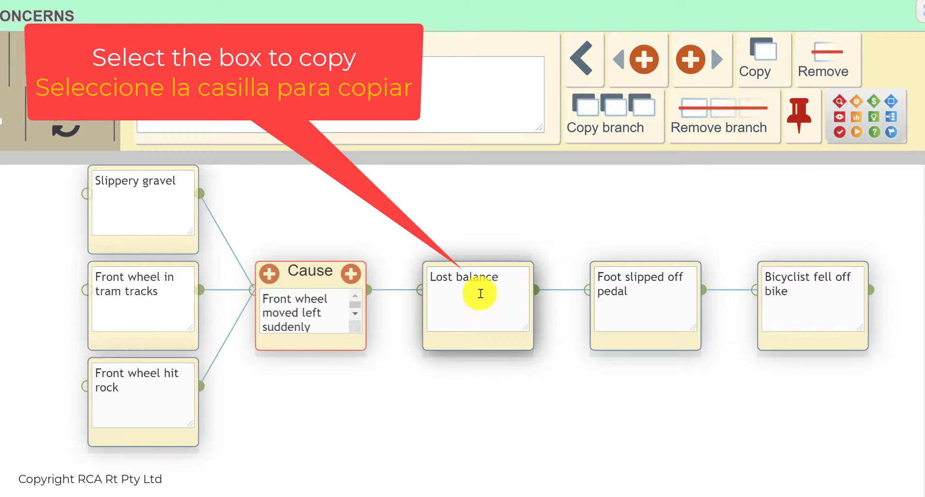
Copy the "Lost balance" box and paste it as another cause of "Foot slipped off pedal"
click(480, 293)
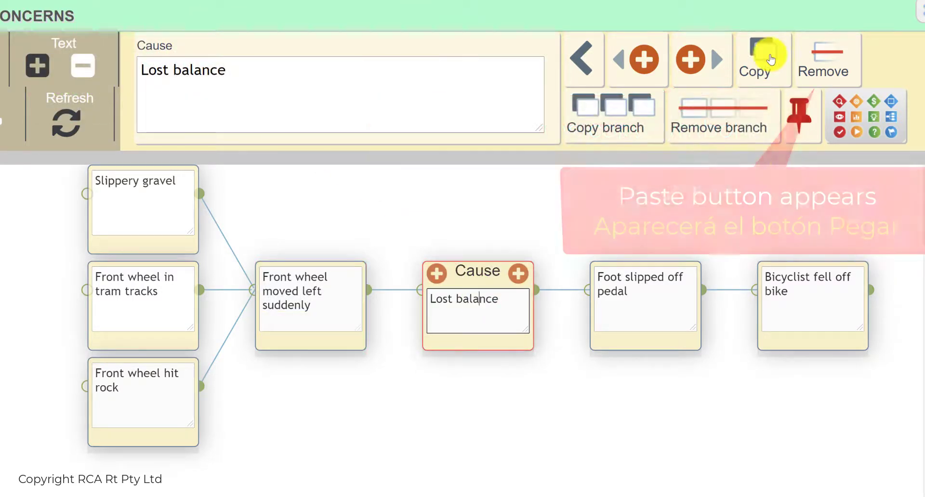
click(767, 58)
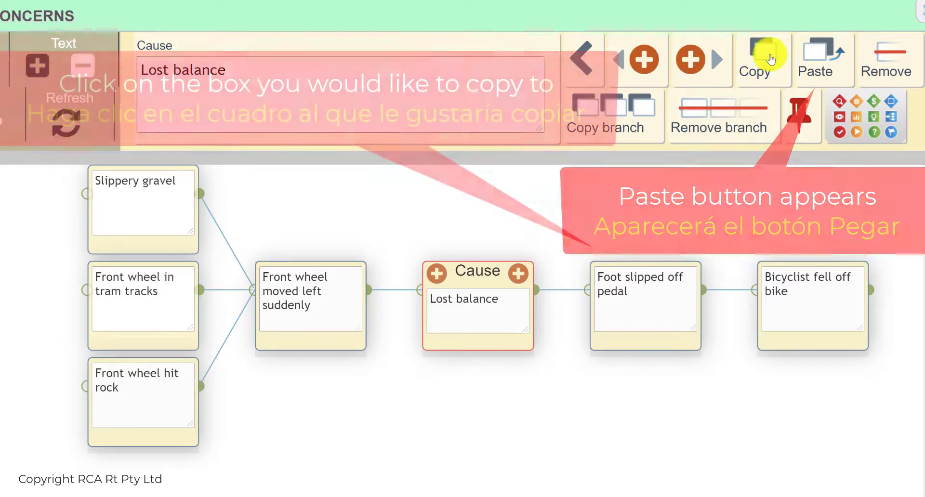
click(656, 287)
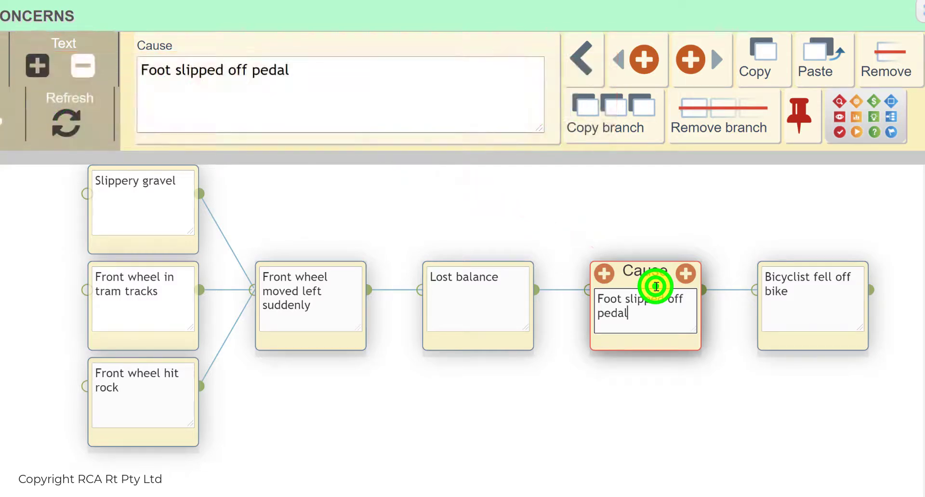
click(820, 58)
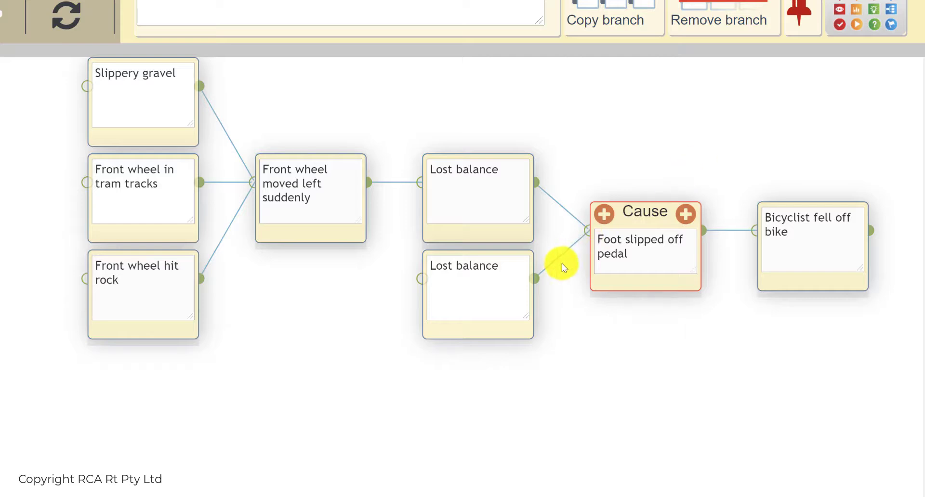
Remove the pasted "Lost balance" duplicate under "Foot slipped off pedal" from the cause tree
click(504, 294)
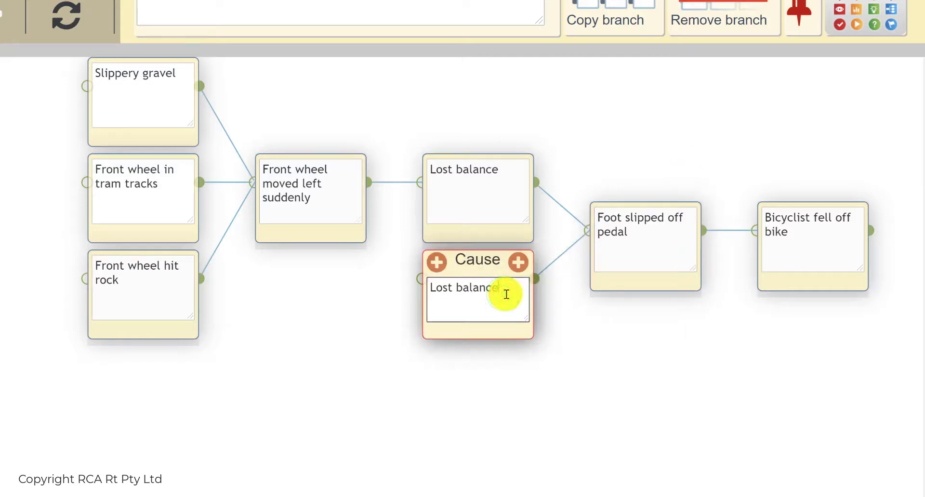
click(506, 293)
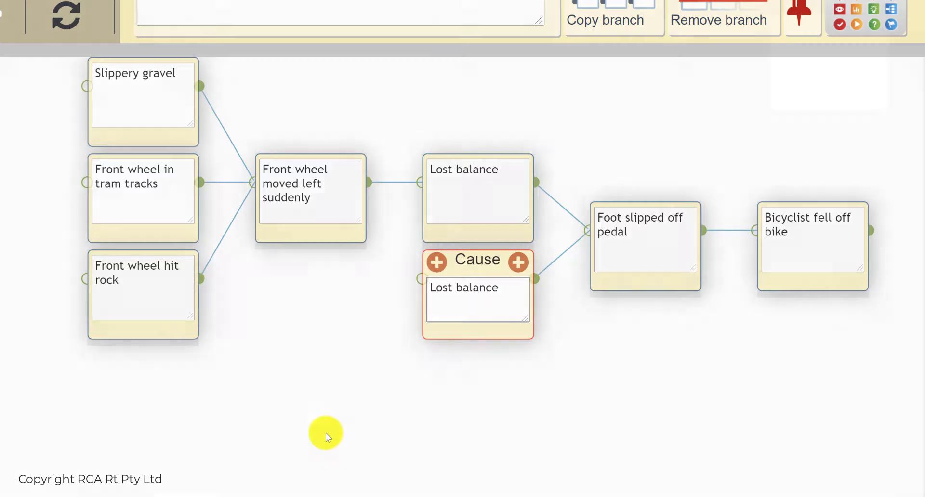
scroll(347, 429, up, 2)
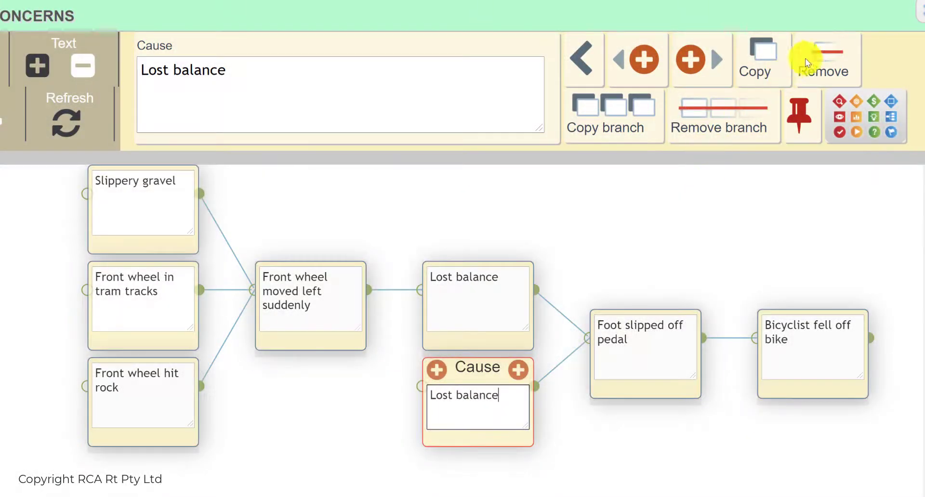
click(827, 58)
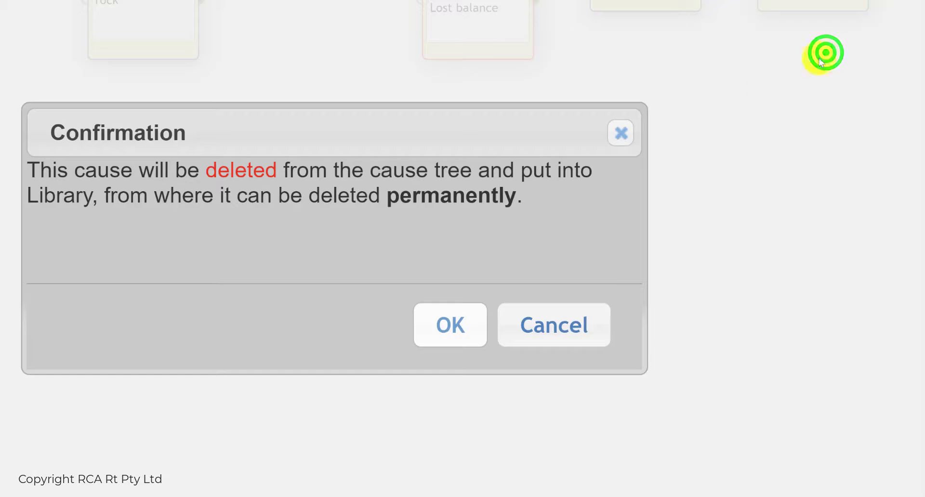
click(452, 324)
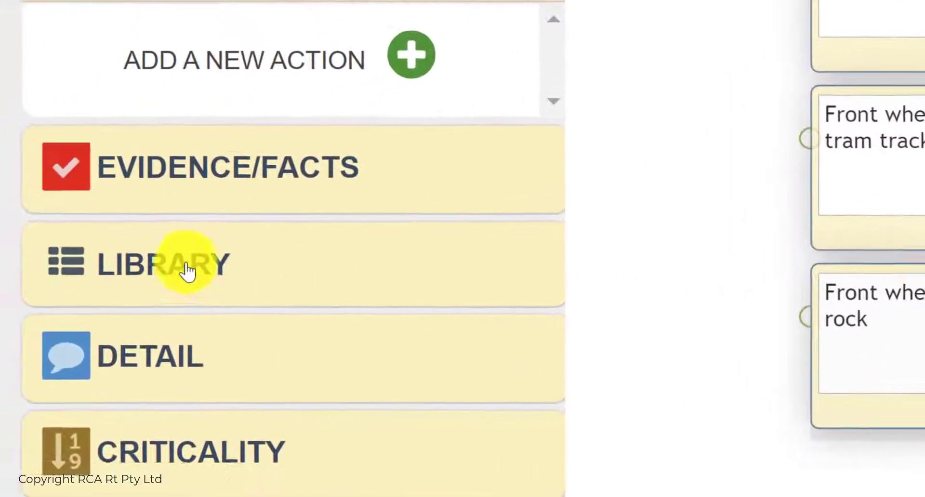
Open the library of removed causes and select the "Bicyclist fell off bike" problem box as the attachment target
click(188, 272)
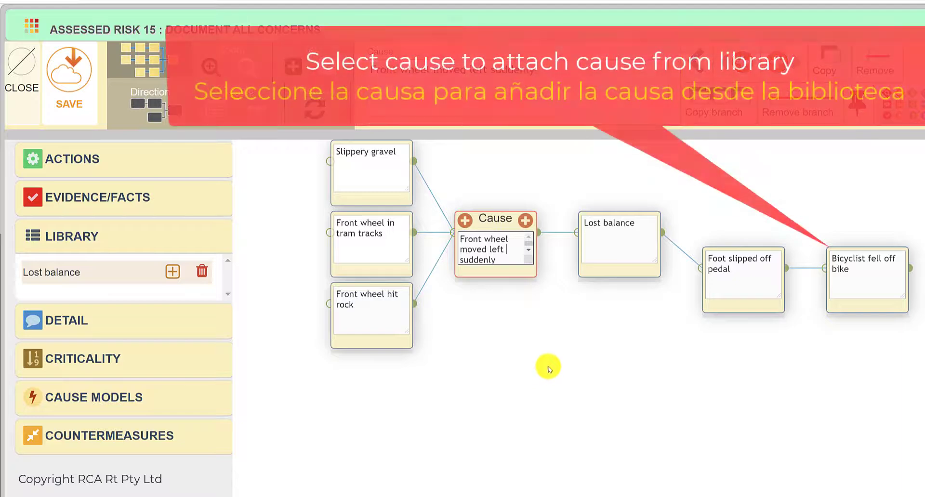
click(857, 285)
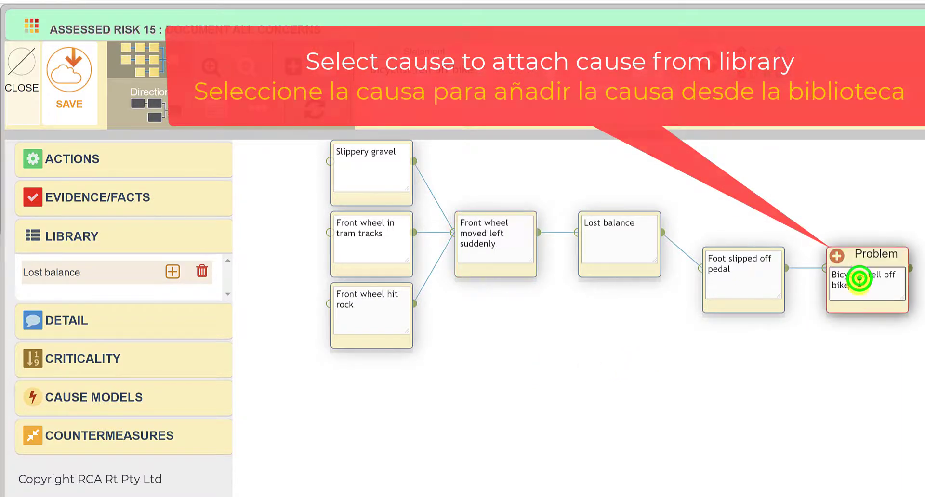